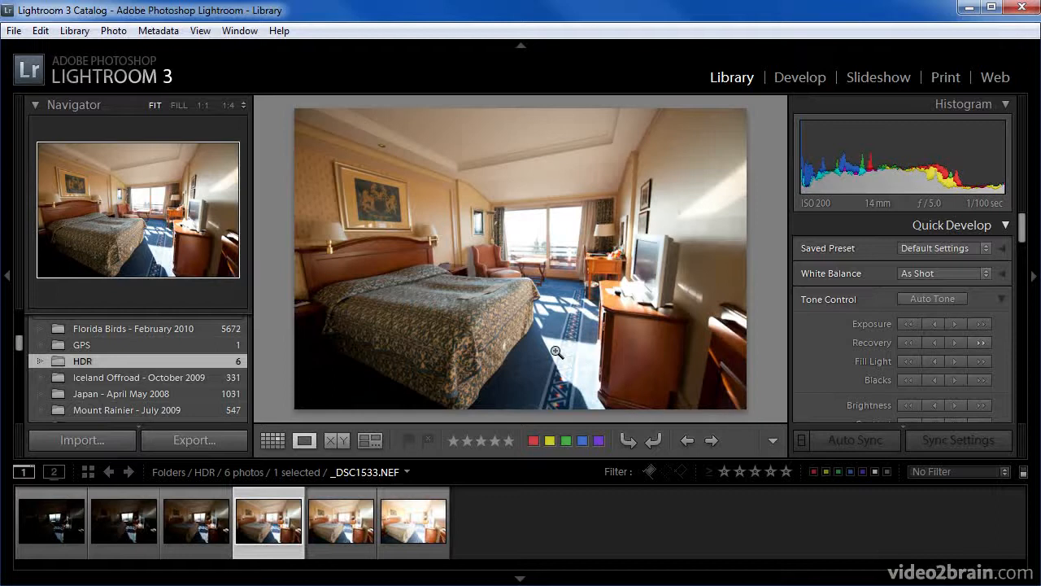
Select all six hotel room exposures in the HDR folder and merge them to HDR Pro in Photoshop.
left_click(57, 521)
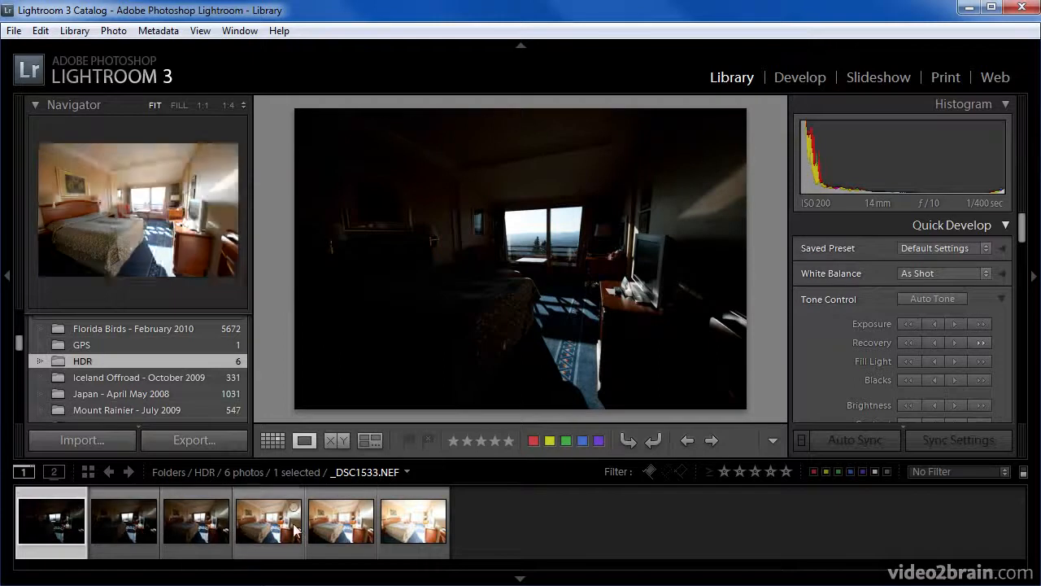
left_click(407, 527, "shift")
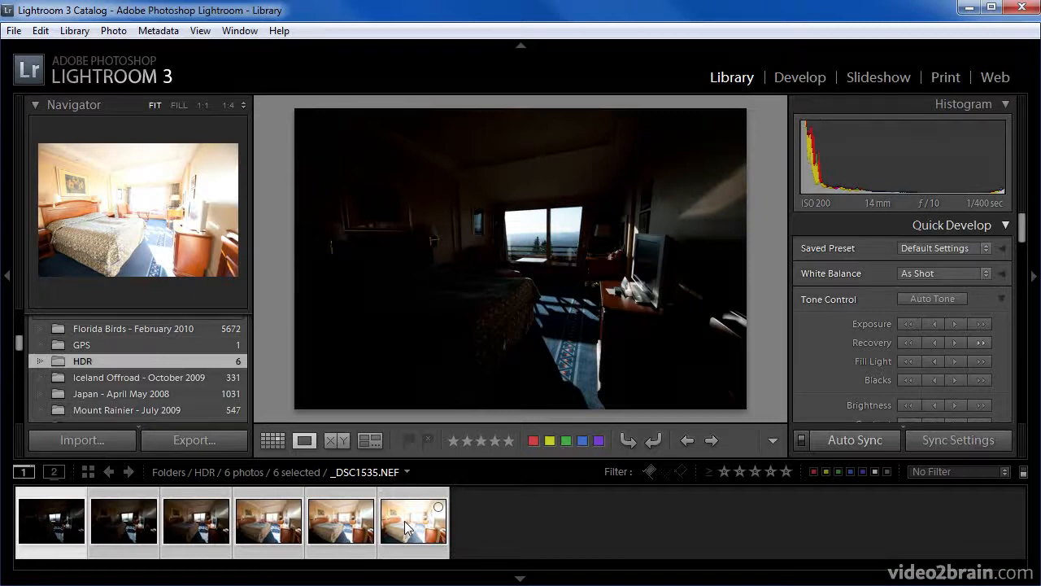
left_click(114, 31)
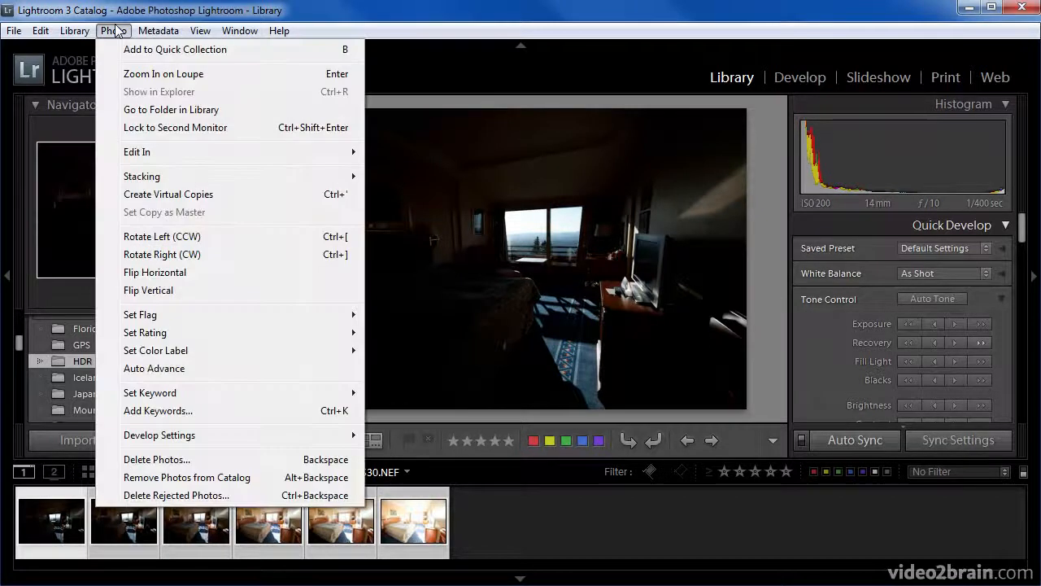
mouse_move(186, 153)
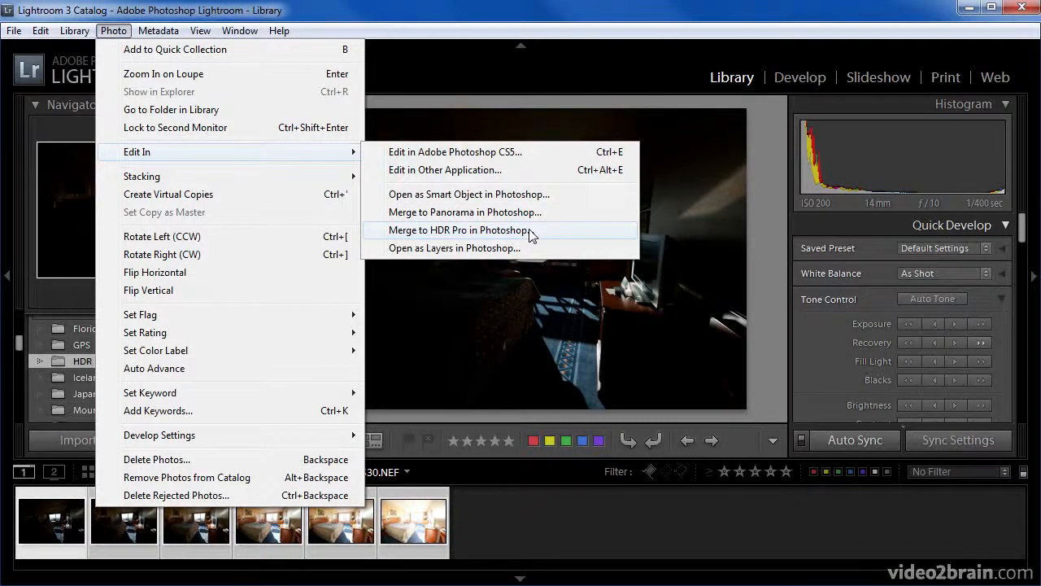
left_click(555, 235)
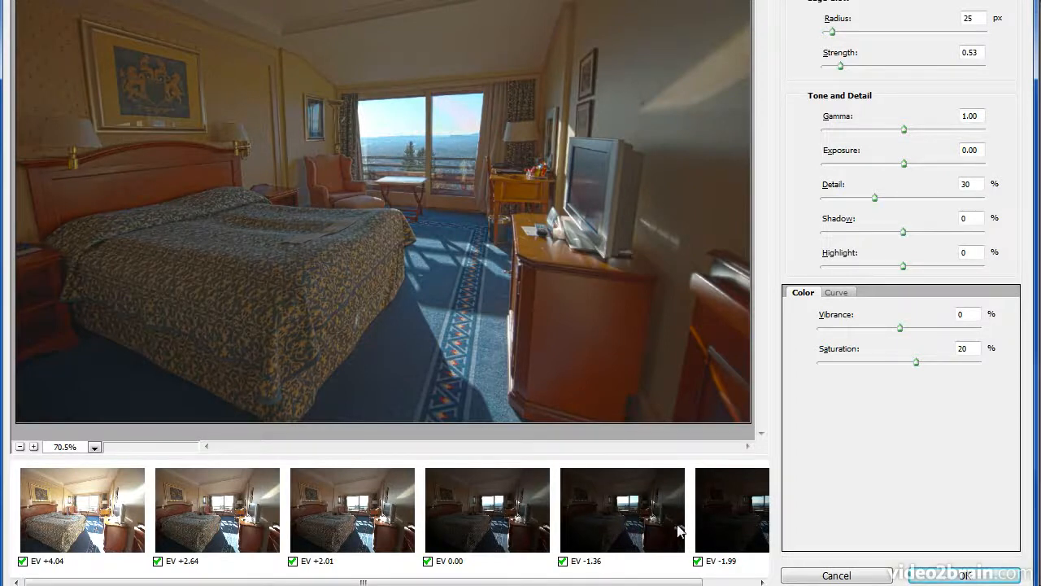
Try excluding the EV -1.99, EV 0.00 and EV +2.01 exposures from the merge, and include each one again.
left_click(697, 560)
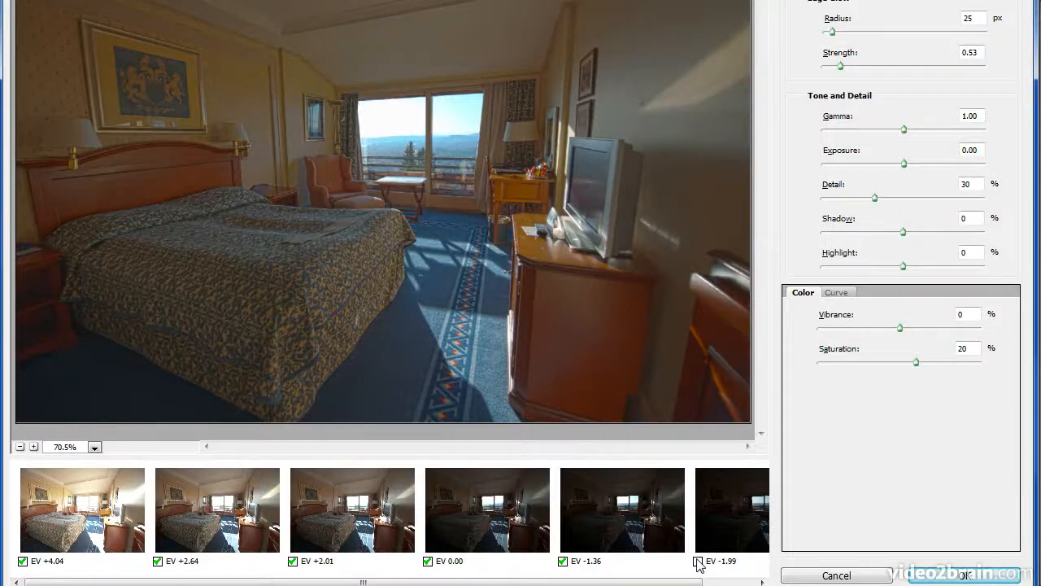
left_click(698, 560)
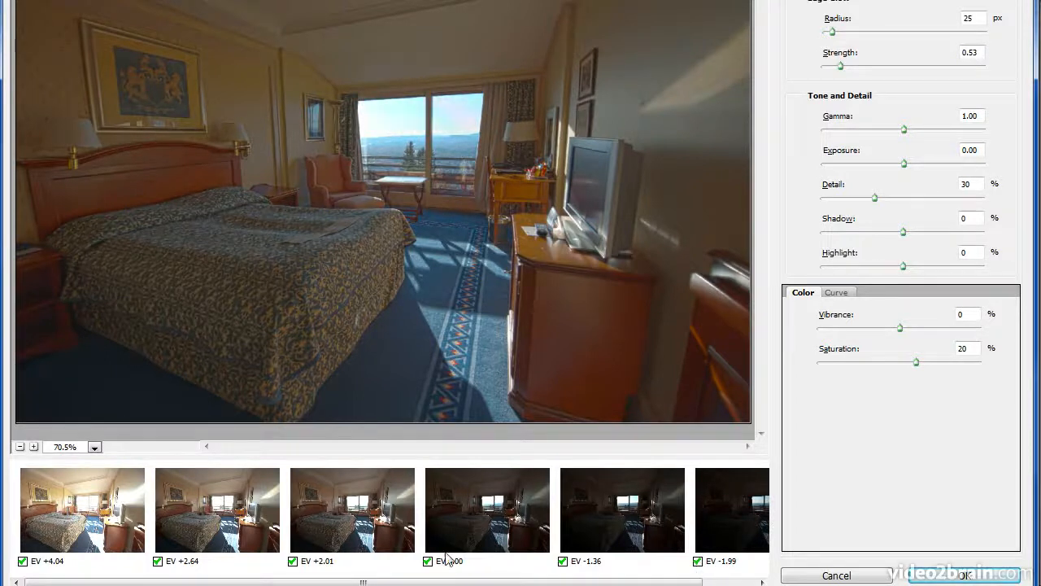
left_click(428, 560)
left_click(293, 561)
left_click(292, 561)
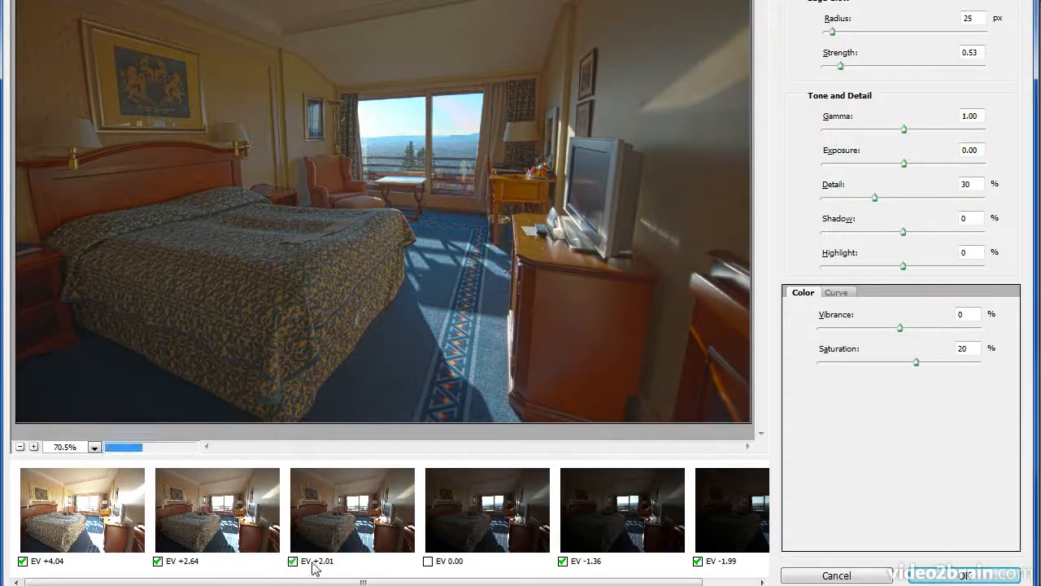
left_click(427, 561)
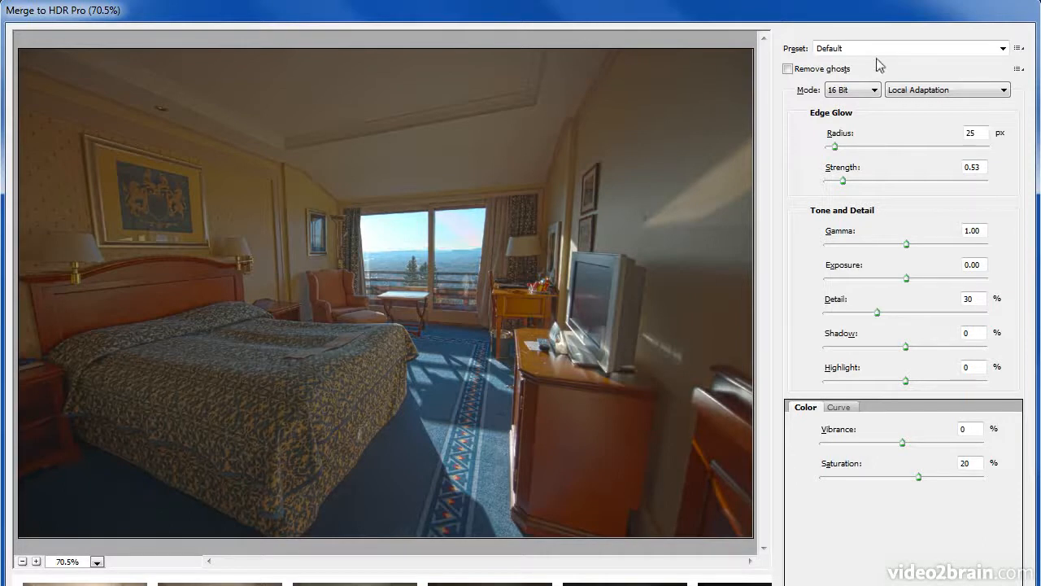
Try the Flat, Monochromatic High Contrast and Photorealistic presets on the HDR merge.
left_click(894, 48)
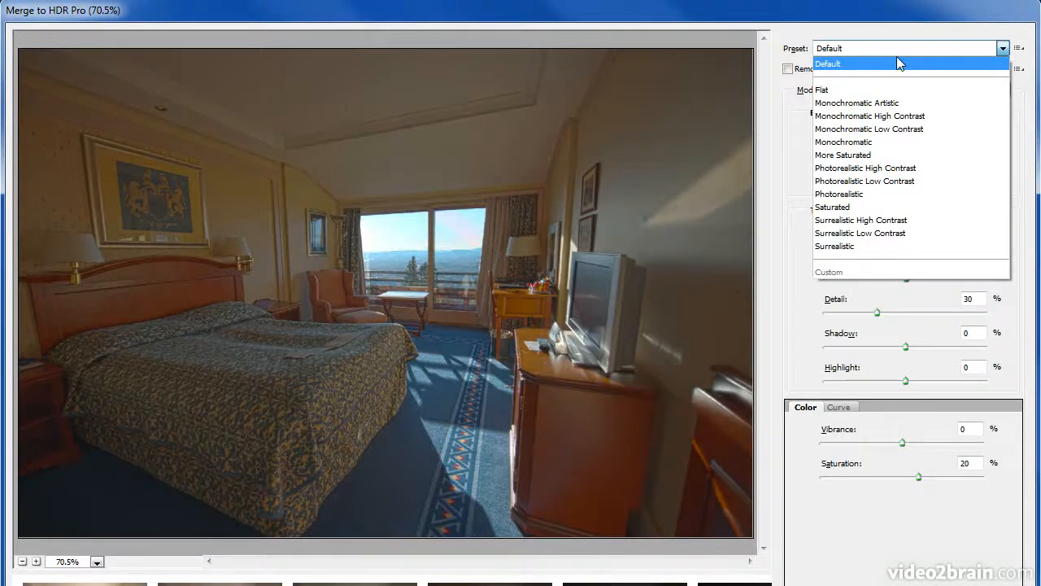
left_click(864, 91)
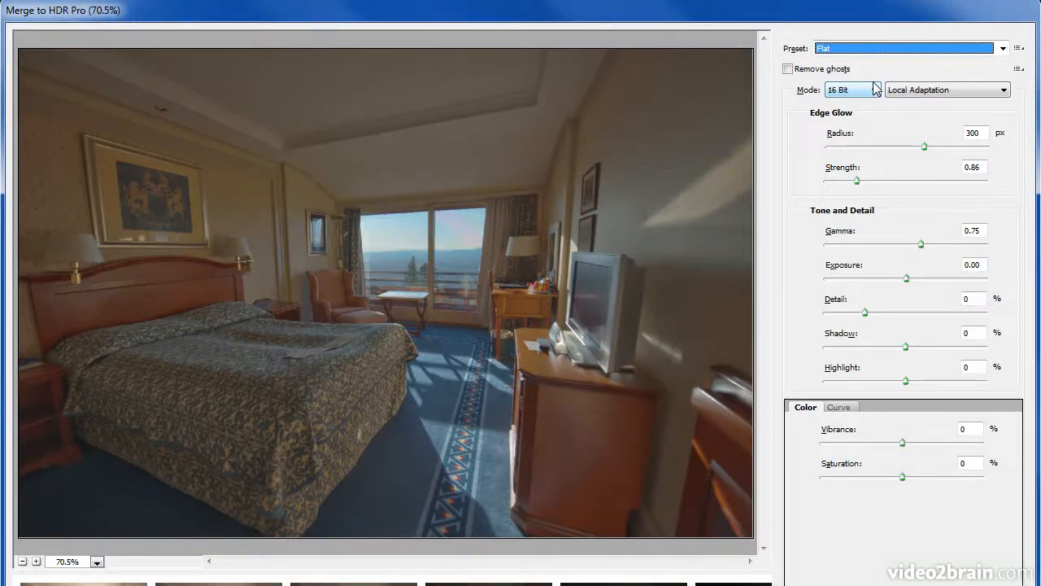
left_click(877, 50)
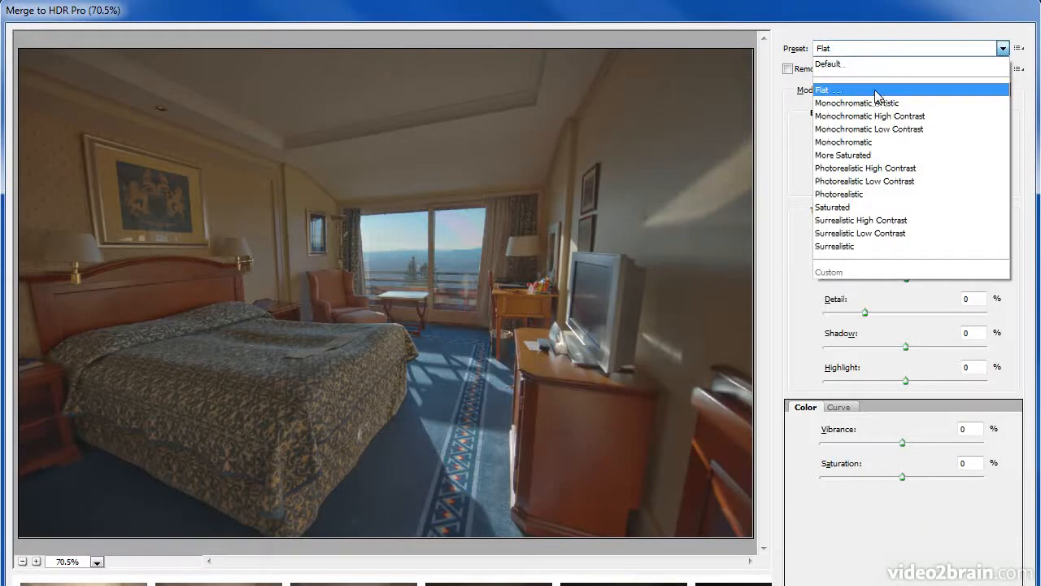
left_click(877, 116)
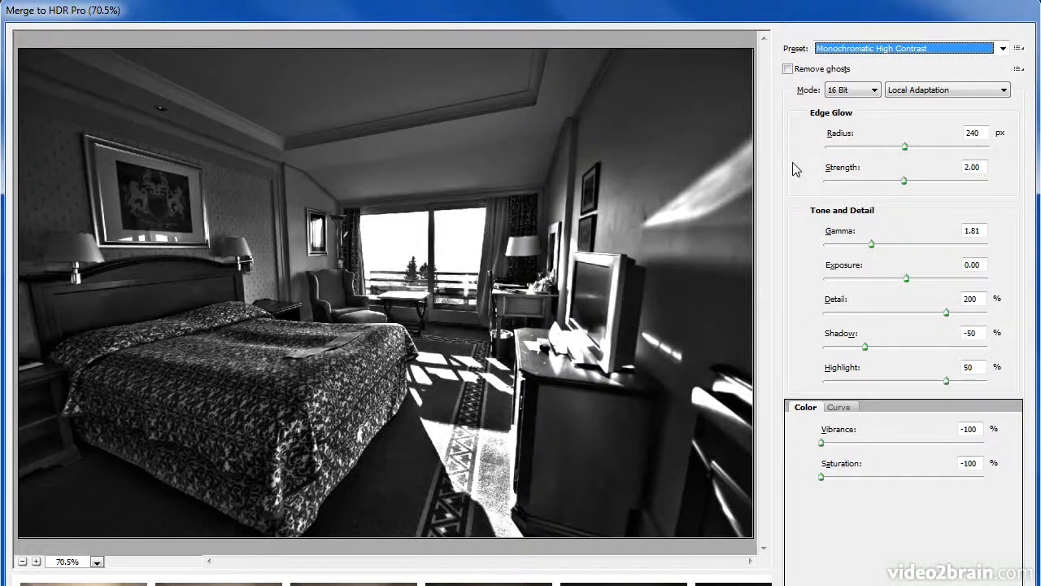
left_click(877, 50)
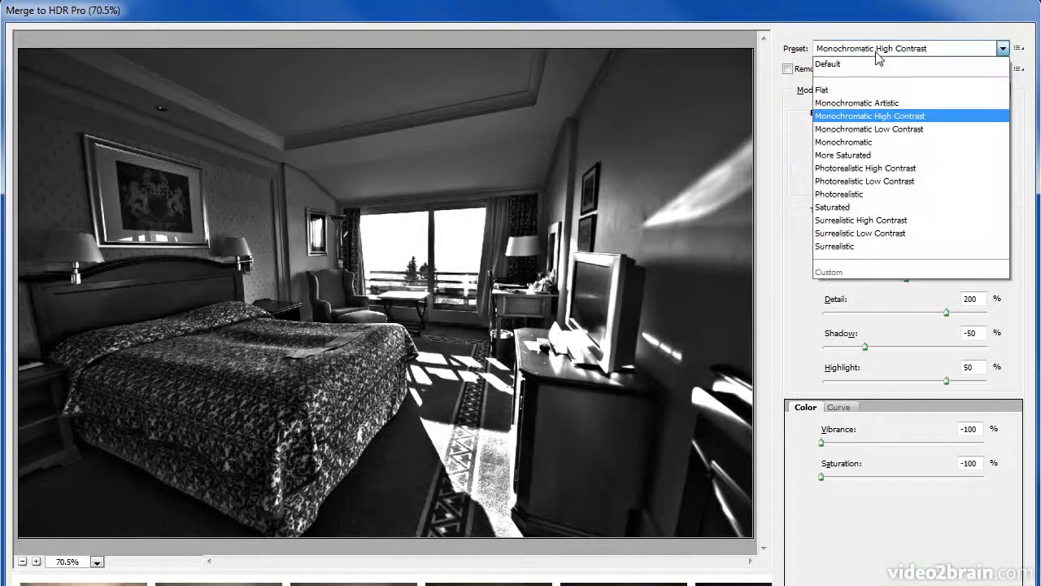
left_click(861, 195)
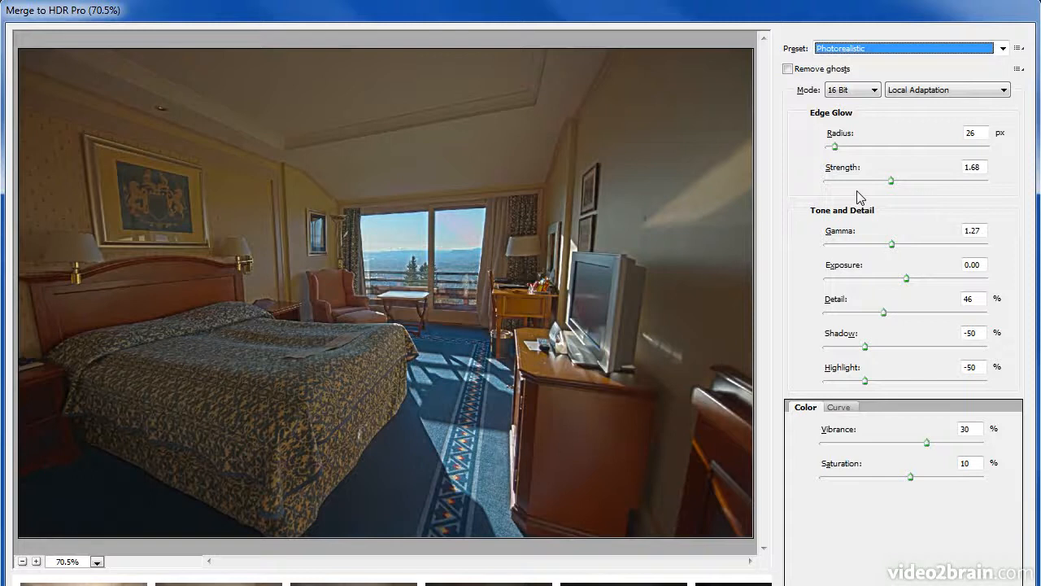
Apply the Surrealistic High Contrast preset, keeping the 16 Bit mode and the Local Adaptation method.
left_click(872, 51)
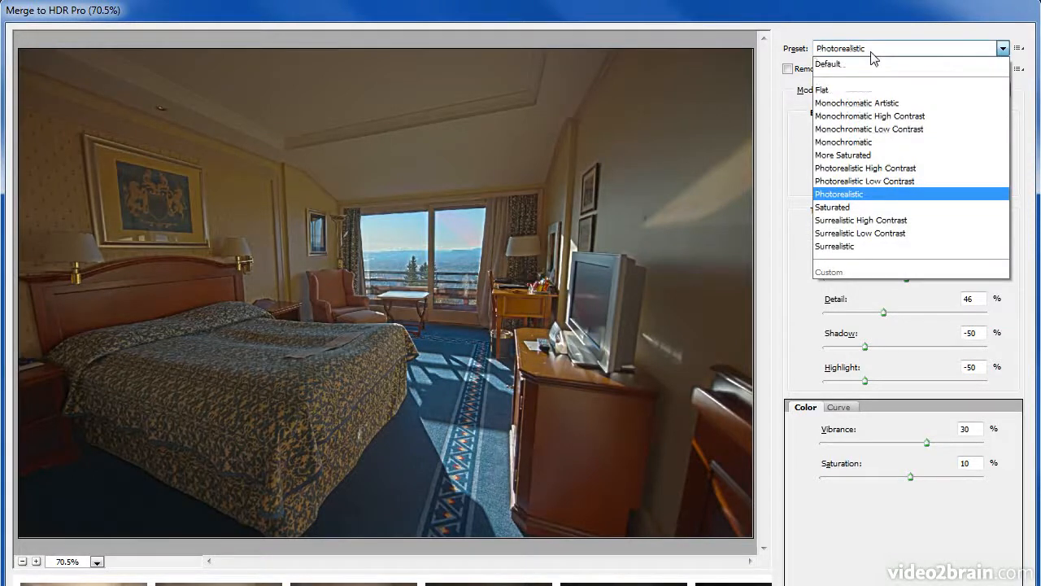
left_click(869, 222)
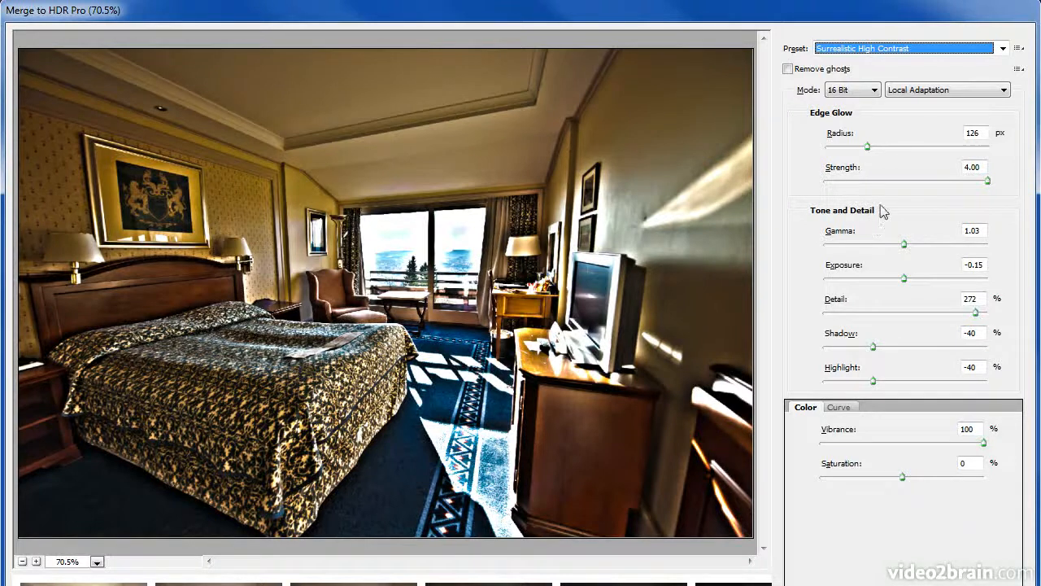
left_click(874, 90)
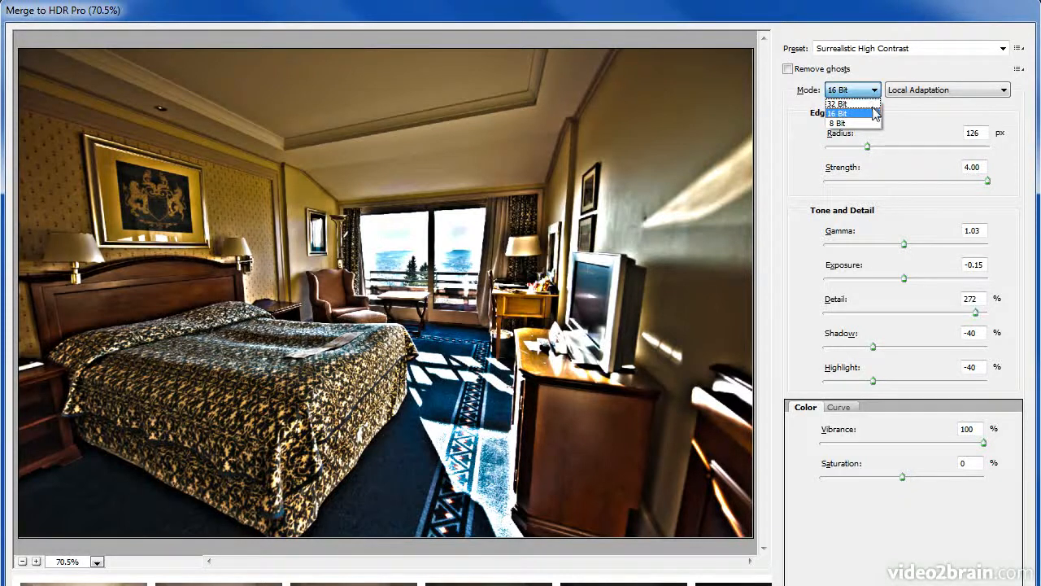
left_click(873, 115)
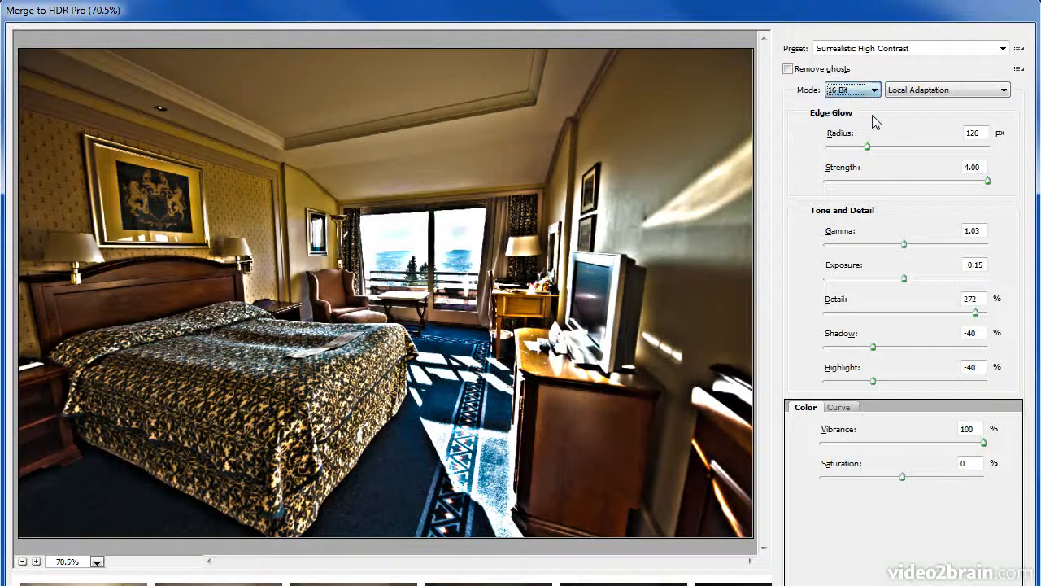
left_click(956, 94)
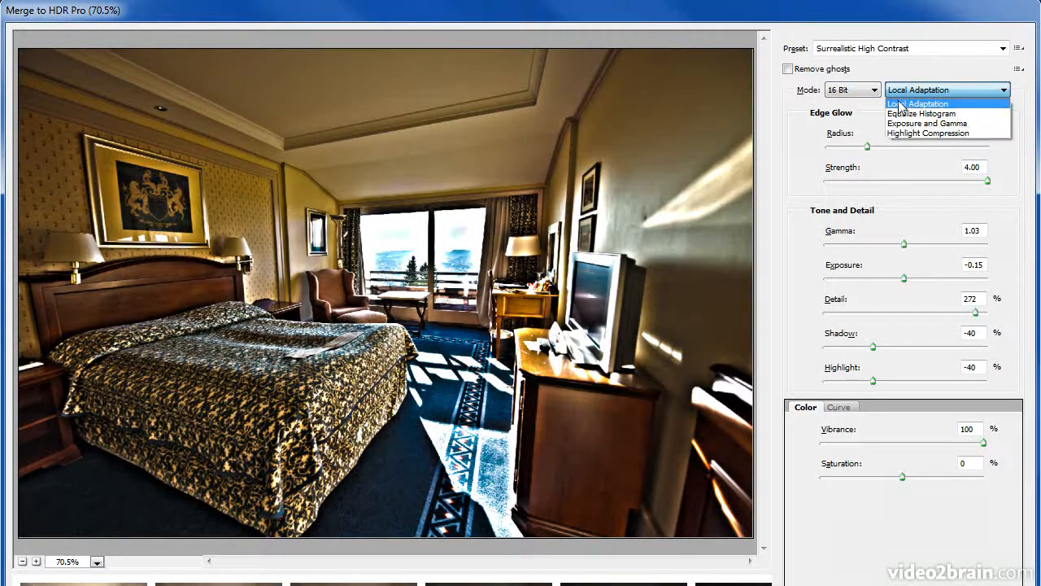
left_click(875, 118)
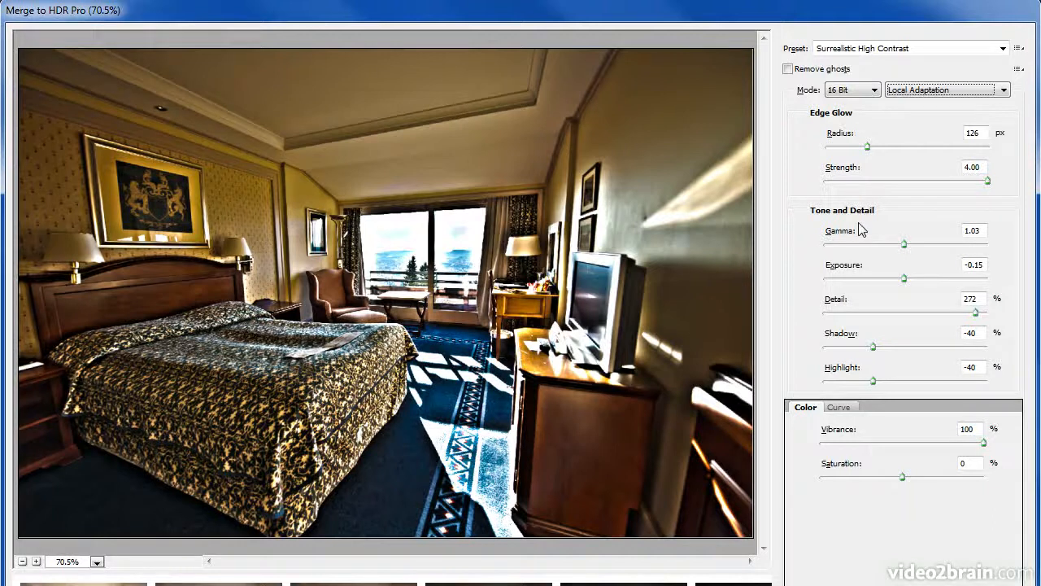
Set Gamma to 0.54, Exposure to 0.85 and Shadow to -30%, and complete the HDR merge after checking the tone curve.
left_click_drag(904, 244, 938, 245)
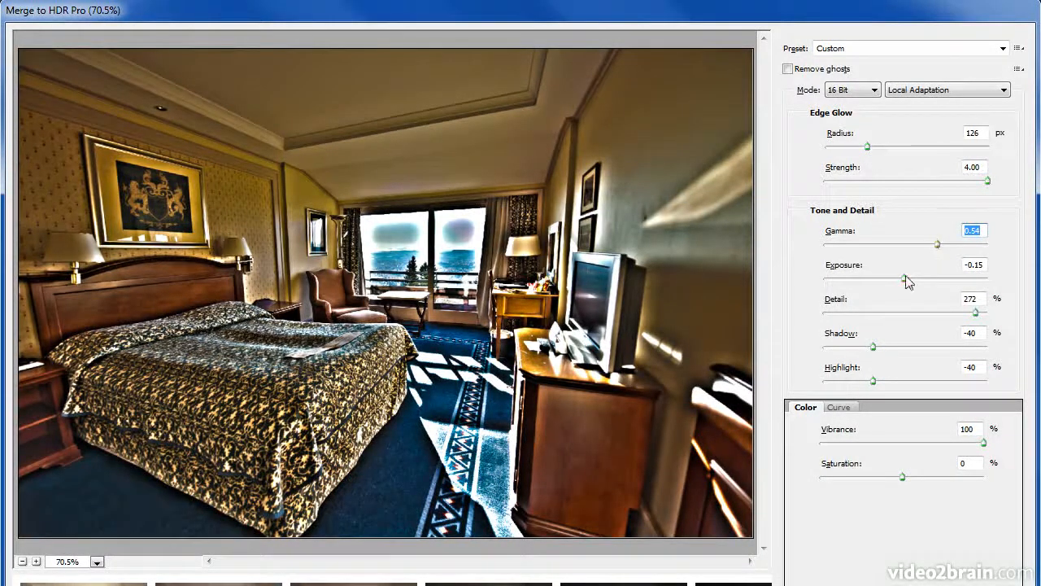
left_click_drag(903, 279, 915, 281)
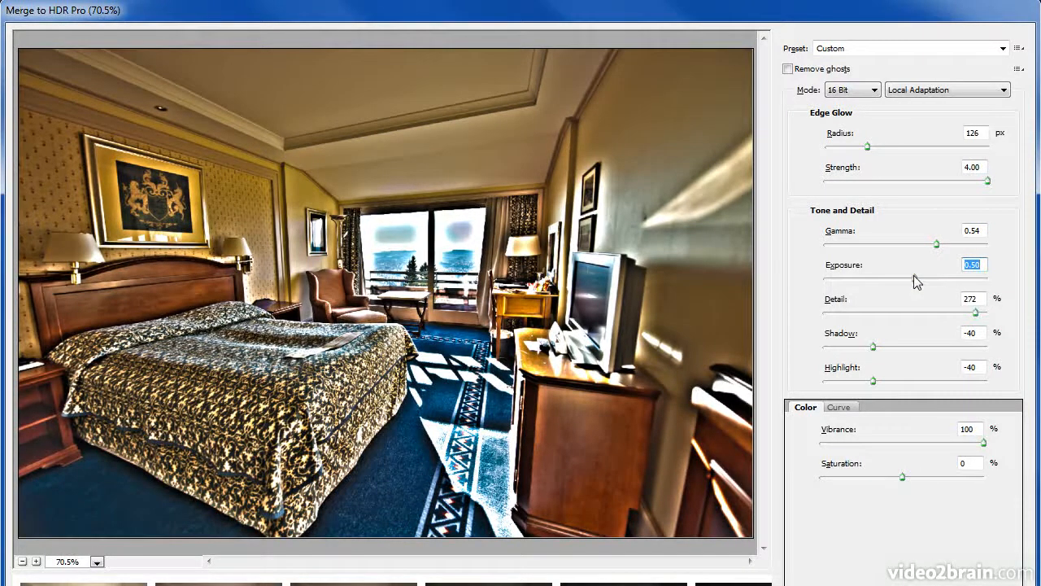
left_click_drag(915, 281, 921, 280)
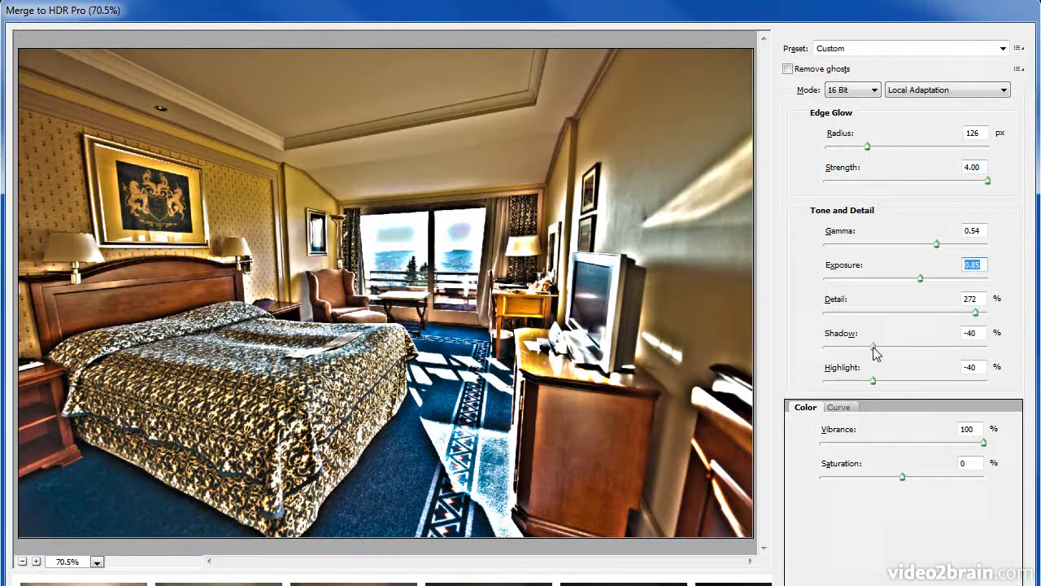
mouse_move(873, 346)
left_mouse_down()
mouse_move(851, 350)
mouse_move(940, 353)
mouse_move(881, 350)
left_mouse_up()
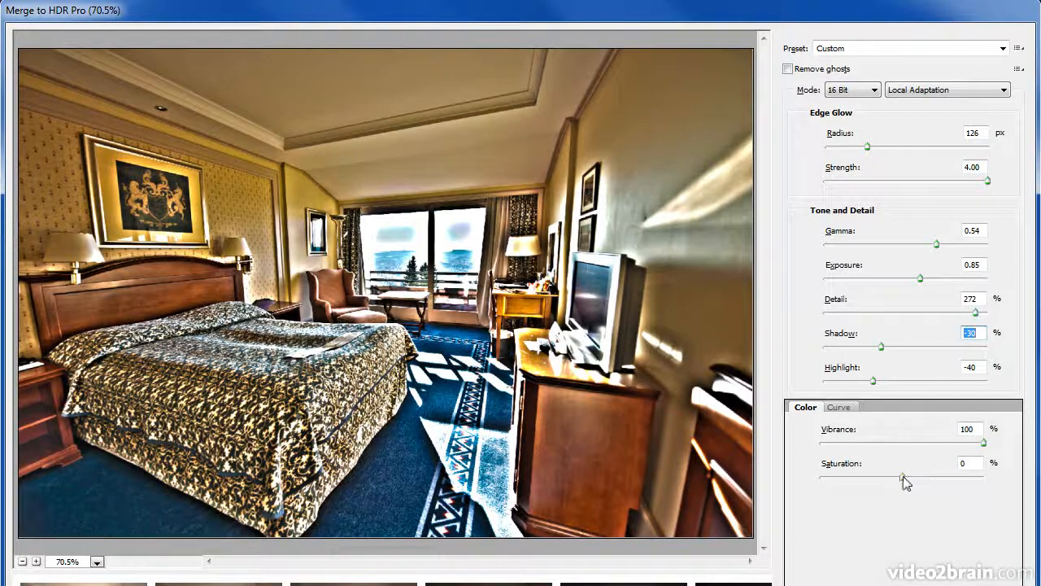
left_click(839, 407)
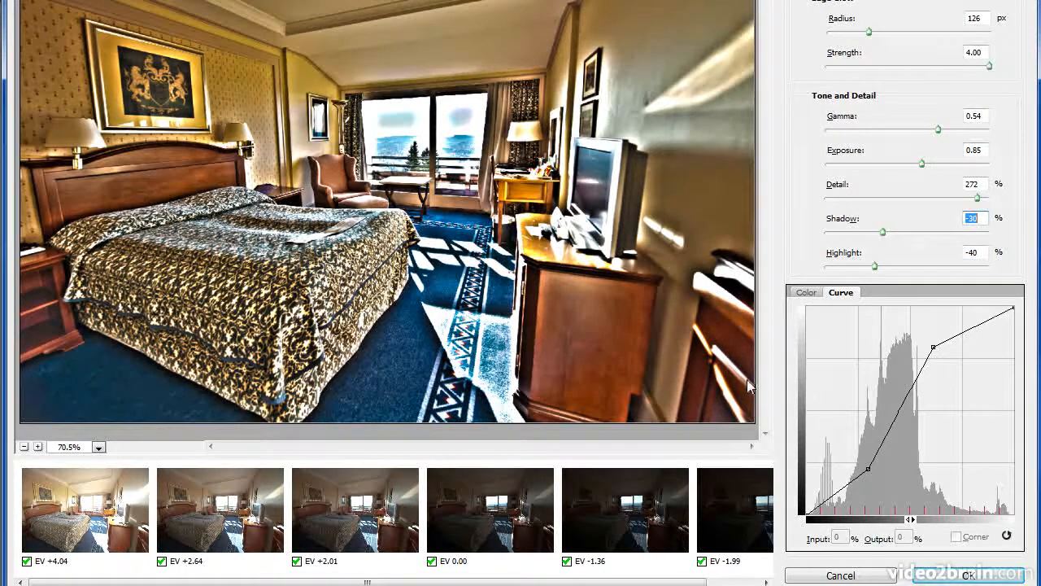
left_click(940, 577)
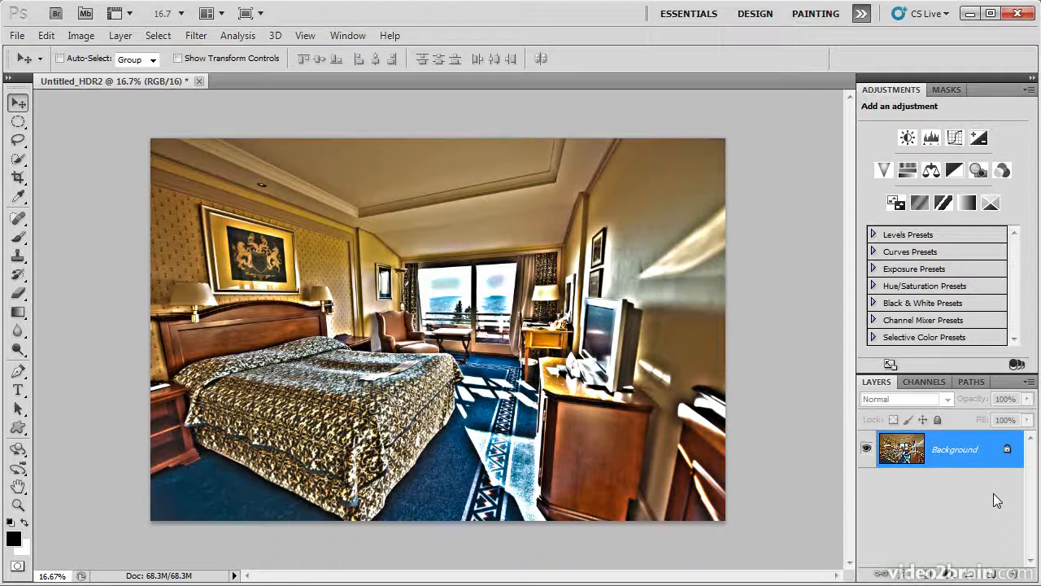
Save the merged HDR image and close it.
left_click(16, 36)
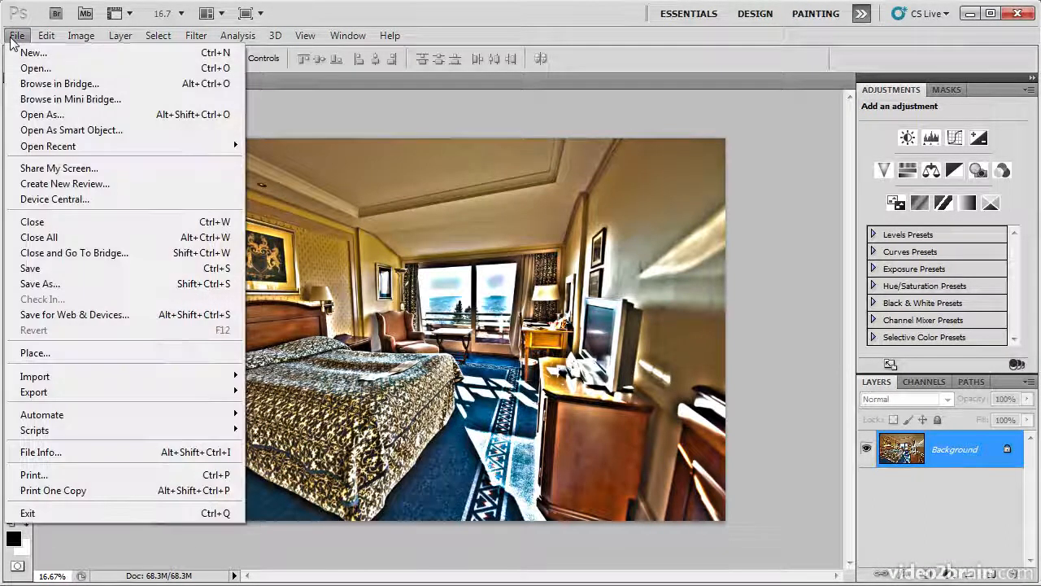
left_click(30, 268)
left_click(18, 35)
left_click(39, 222)
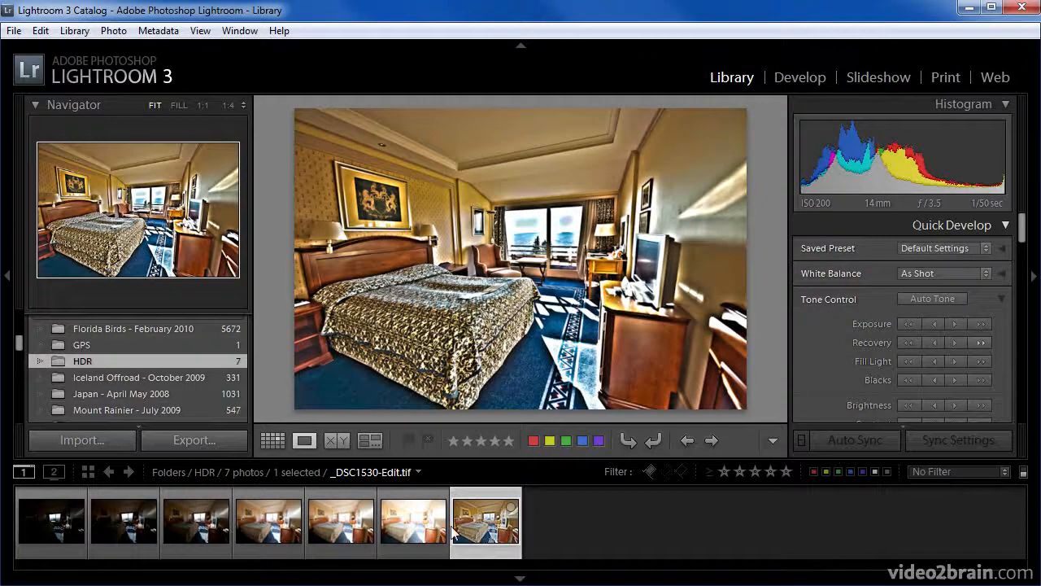
Group the merged HDR photo and its six source exposures into a stack in Lightroom.
left_click(58, 530, "shift")
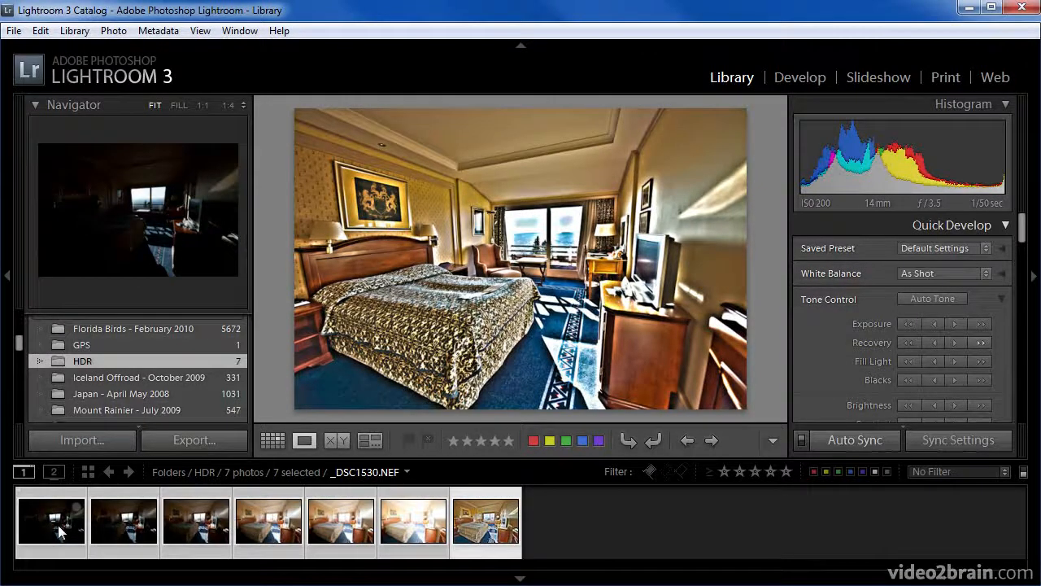
right_click(58, 531)
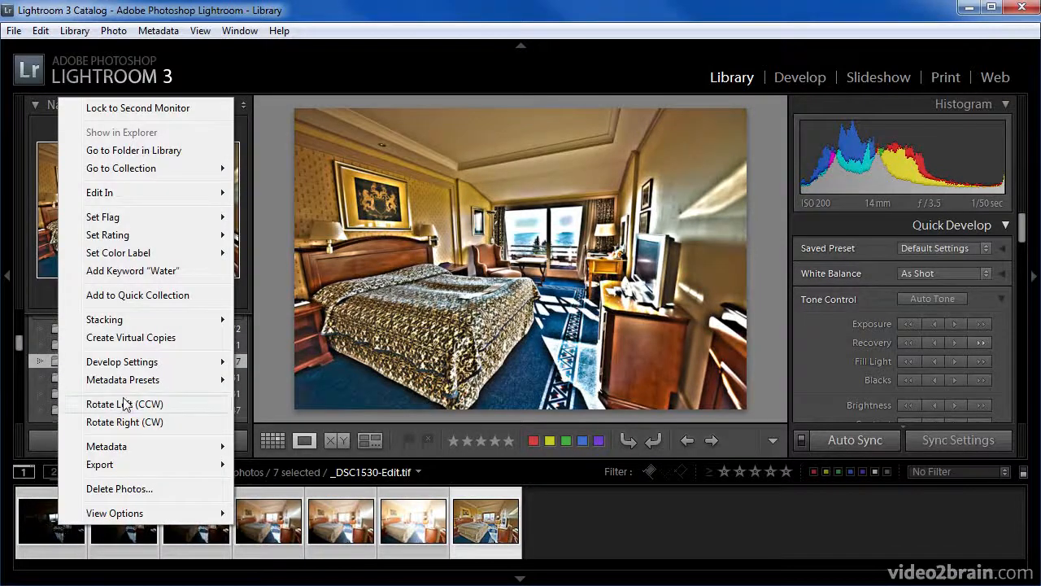
mouse_move(135, 324)
left_click(302, 320)
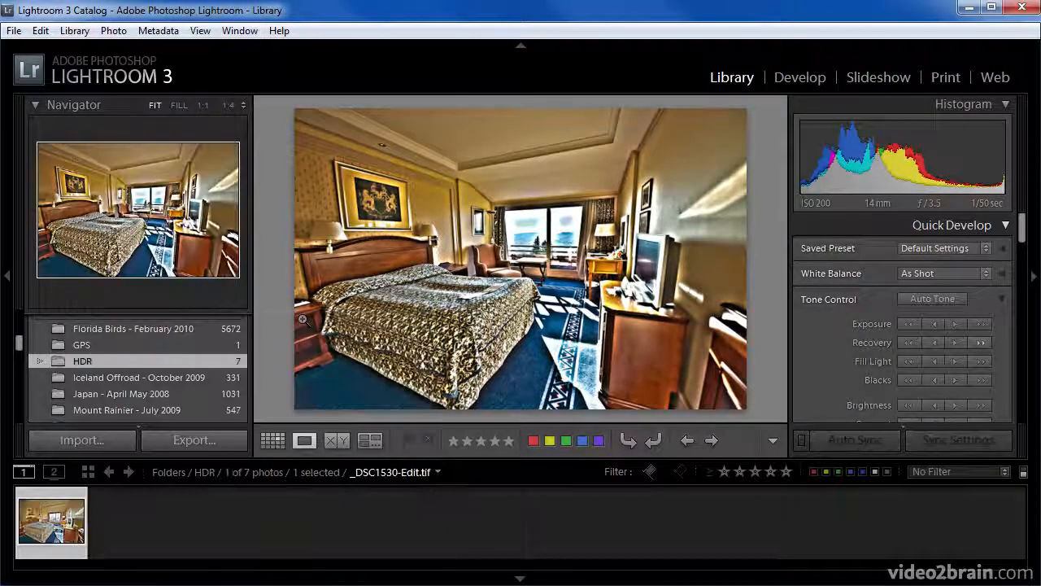